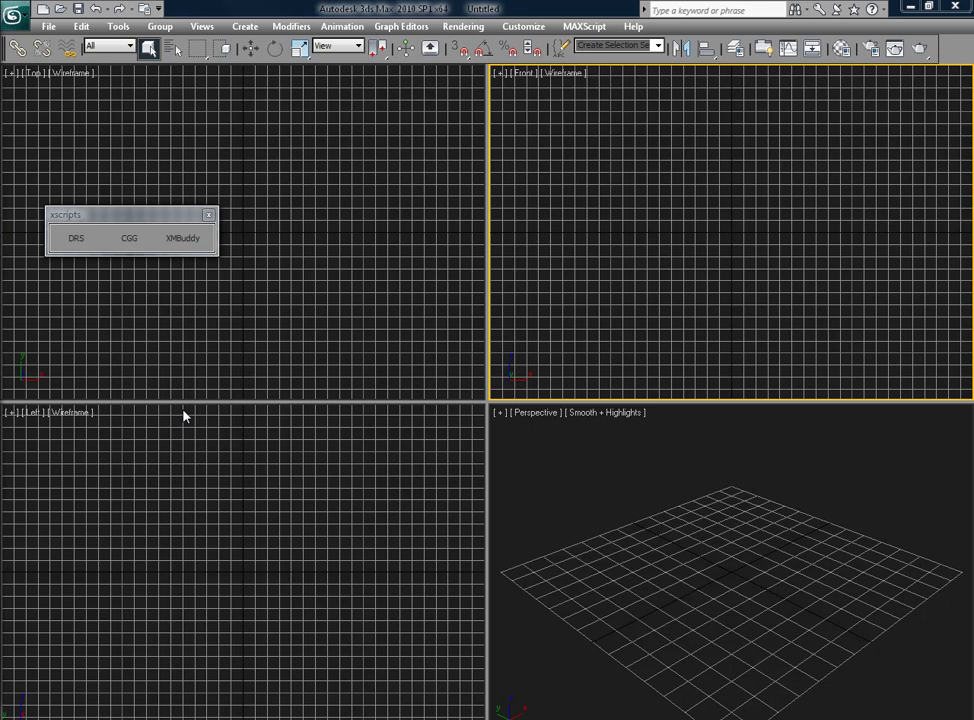
# - Start the XMBuddy script from the xscripts floater to list the available model collections
pyautogui.click(188, 241)
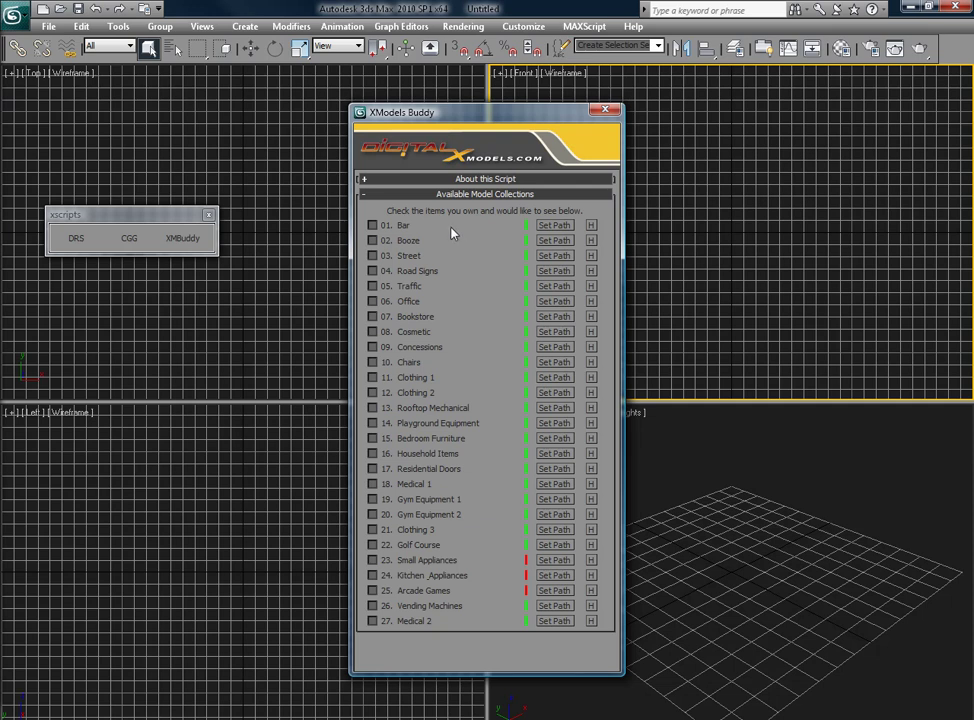
# - Mark the Bar, Clothing 1 and Gym Equipment 2 collections as owned
pyautogui.click(372, 225)
pyautogui.click(373, 377)
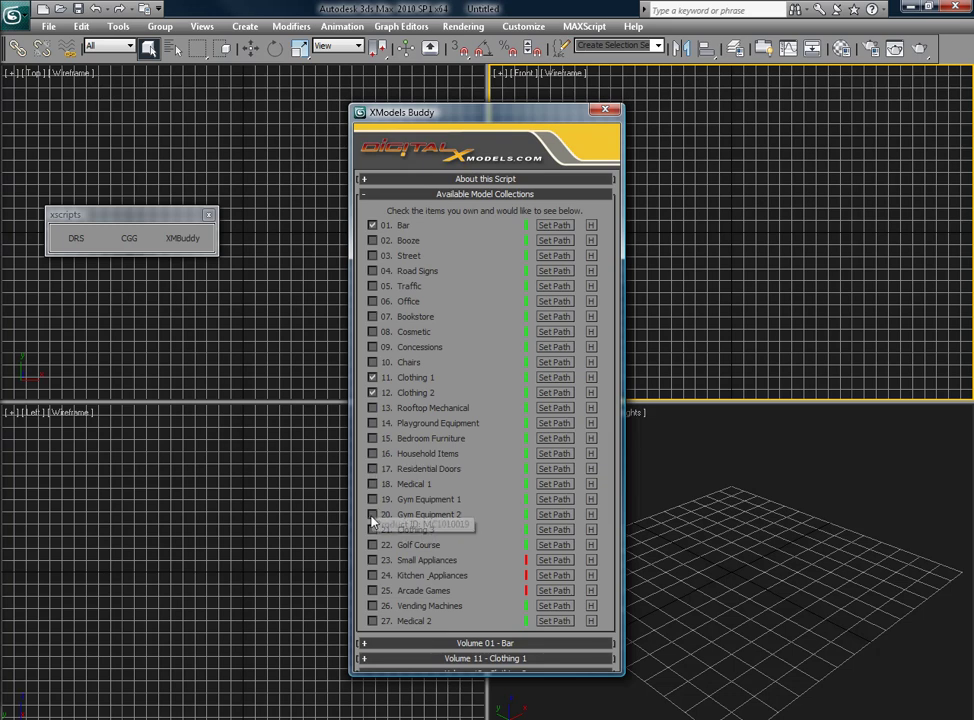
pyautogui.click(372, 515)
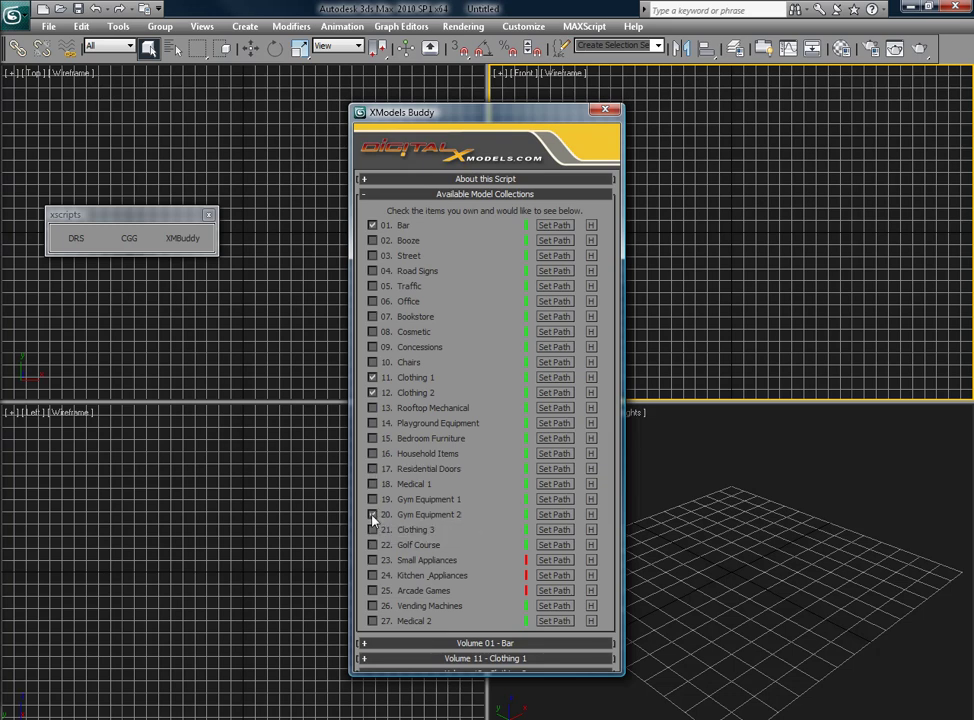
# - Collapse Available Model Collections and expand the Volume 12 - Clothing 2 model list
pyautogui.click(477, 196)
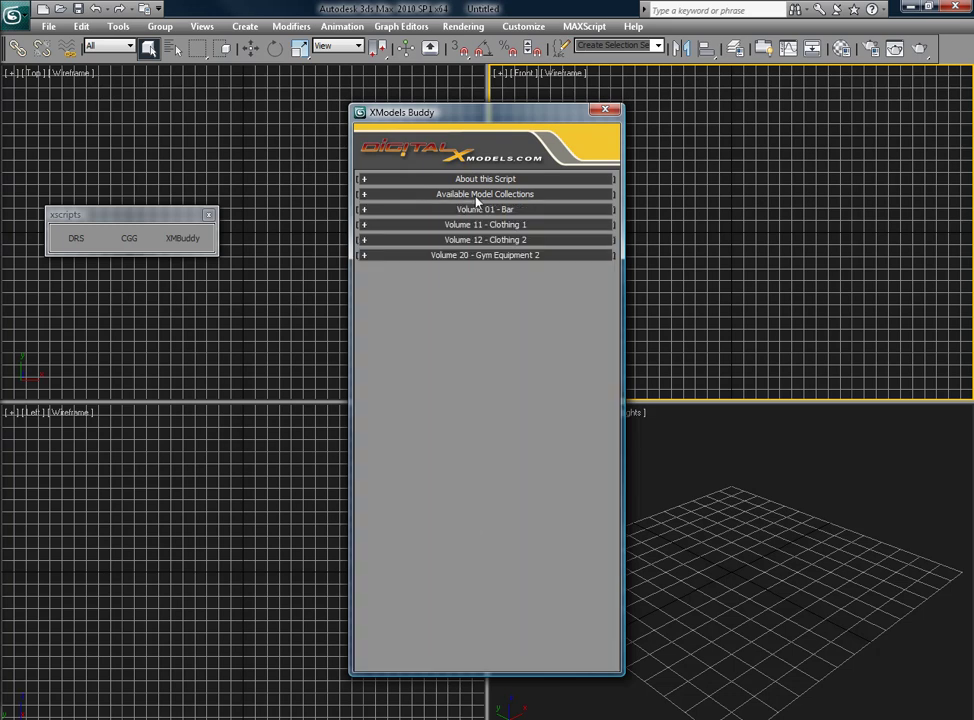
pyautogui.click(486, 240)
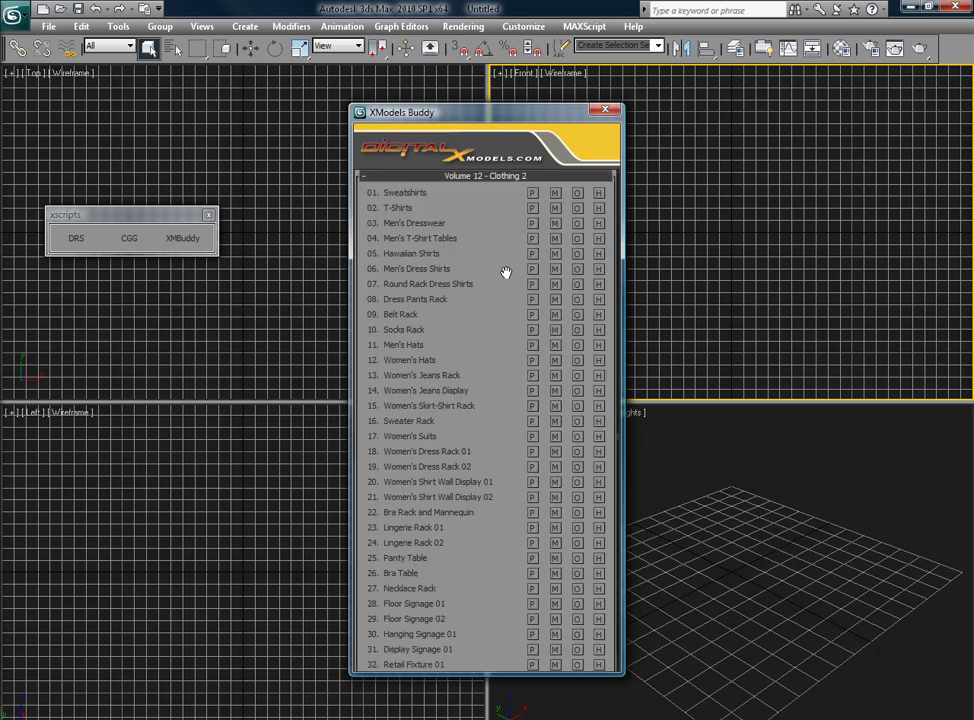
pyautogui.scroll(-2, 492, 372)
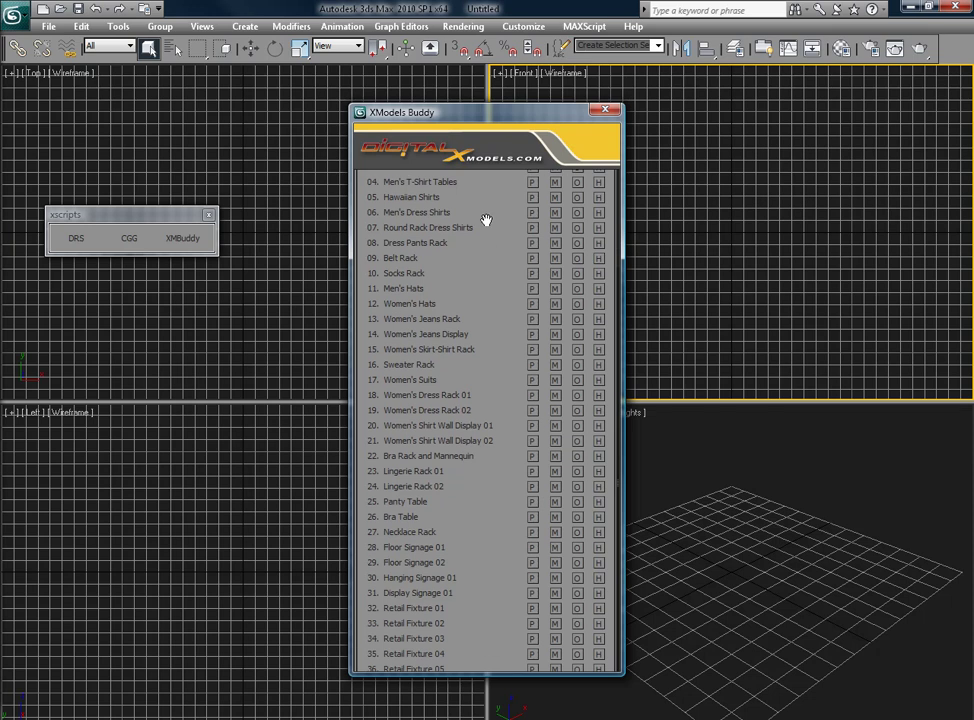
pyautogui.scroll(3, 488, 260)
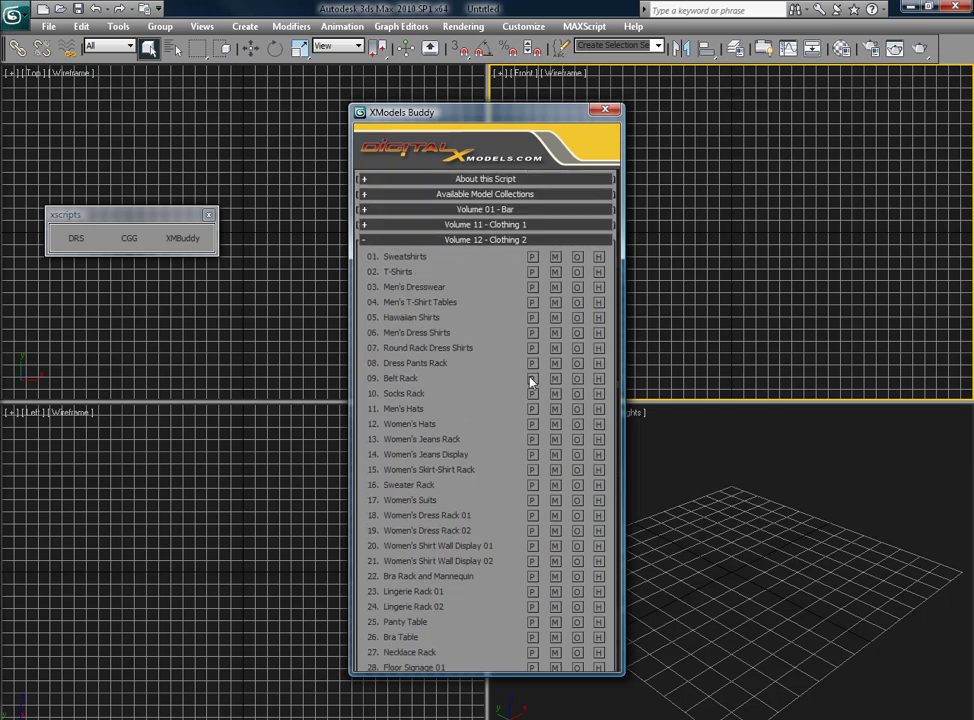
# - Preview Belt Rack, Women's Jeans Rack and Women's Dress Rack 01, closing the Shirt Wall Display 02 preview
pyautogui.click(532, 379)
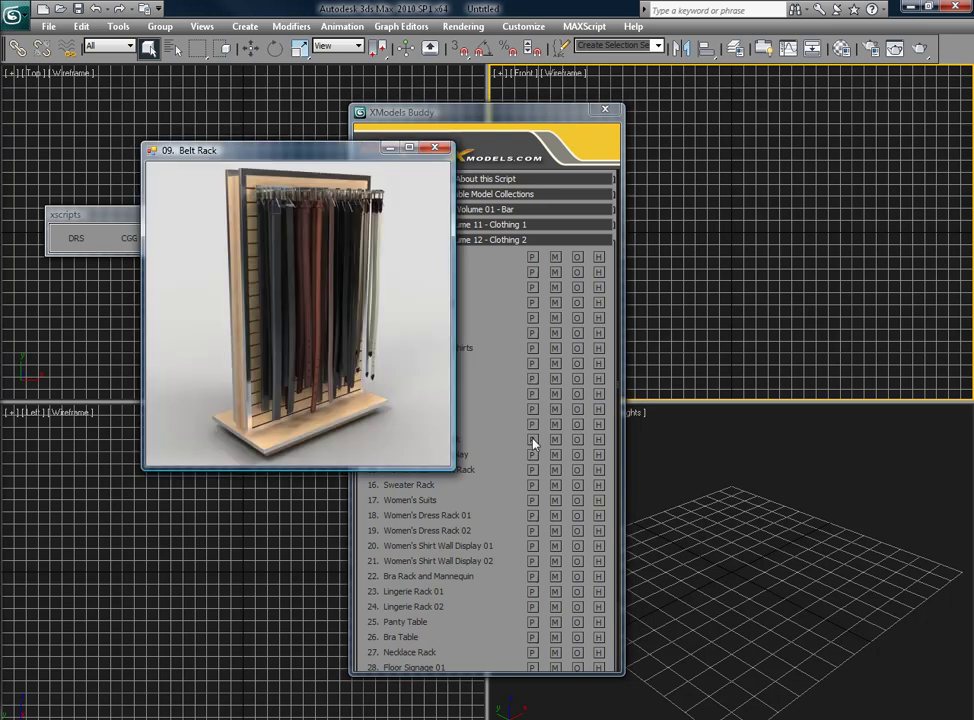
pyautogui.click(532, 440)
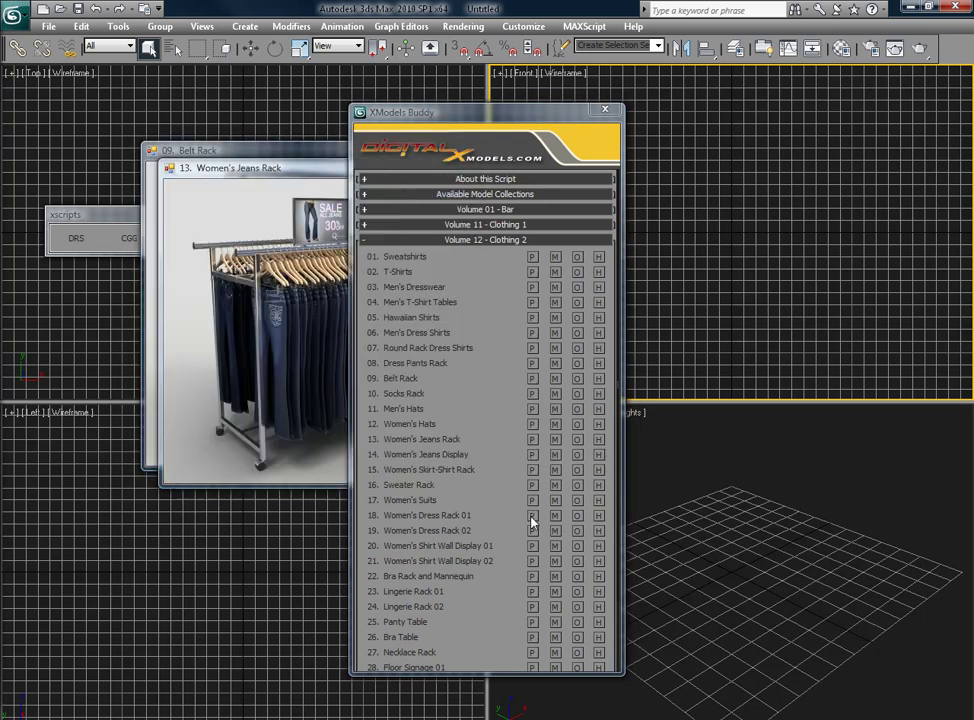
pyautogui.click(532, 516)
pyautogui.click(532, 562)
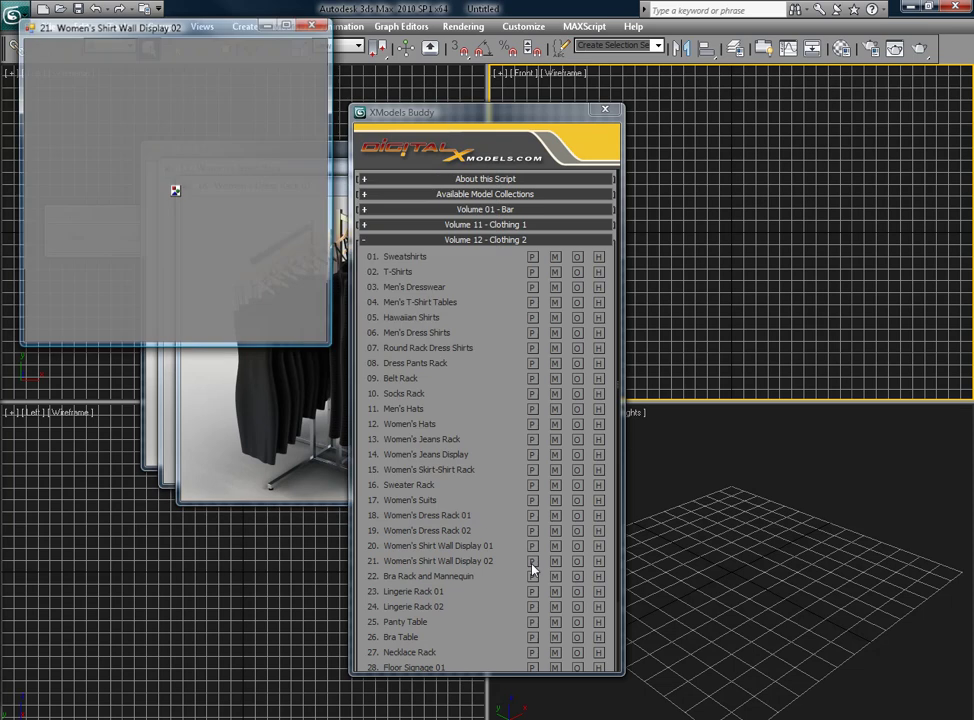
pyautogui.click(315, 30)
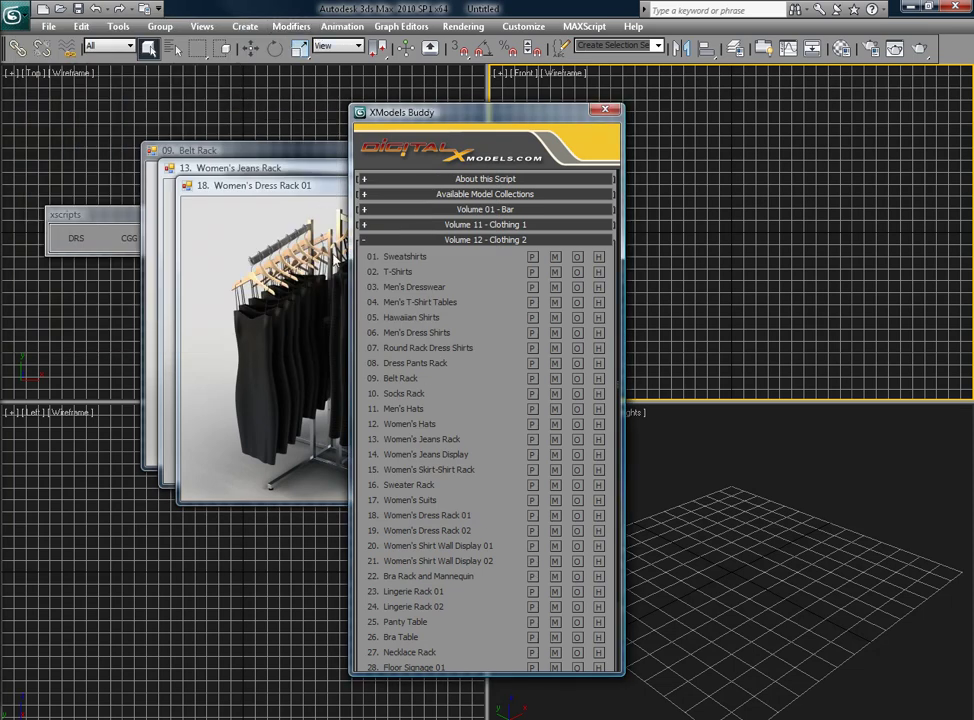
pyautogui.click(230, 189)
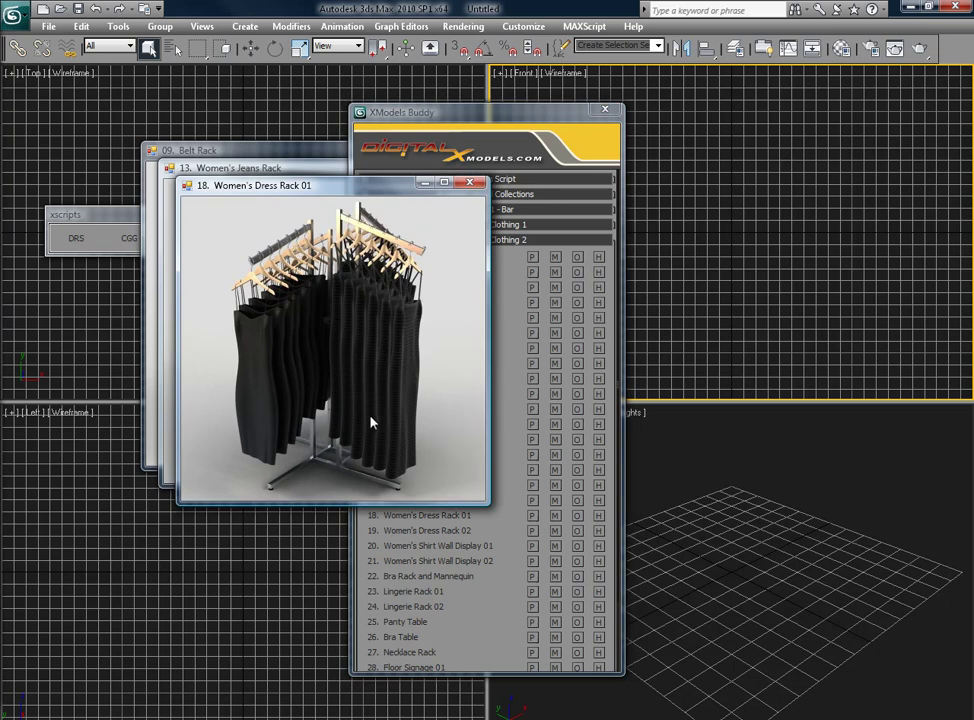
# - Merge Women's Dress Rack 01 into the scene, show Perspective as wireframe, then load the Men's Hats file
pyautogui.click(555, 523)
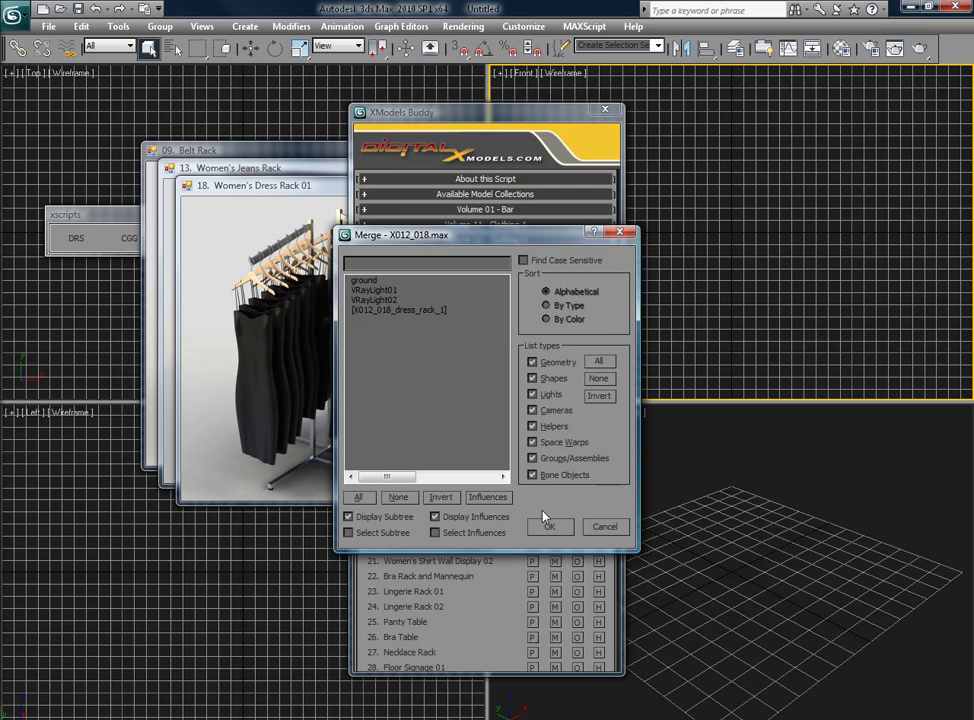
pyautogui.doubleClick(446, 311)
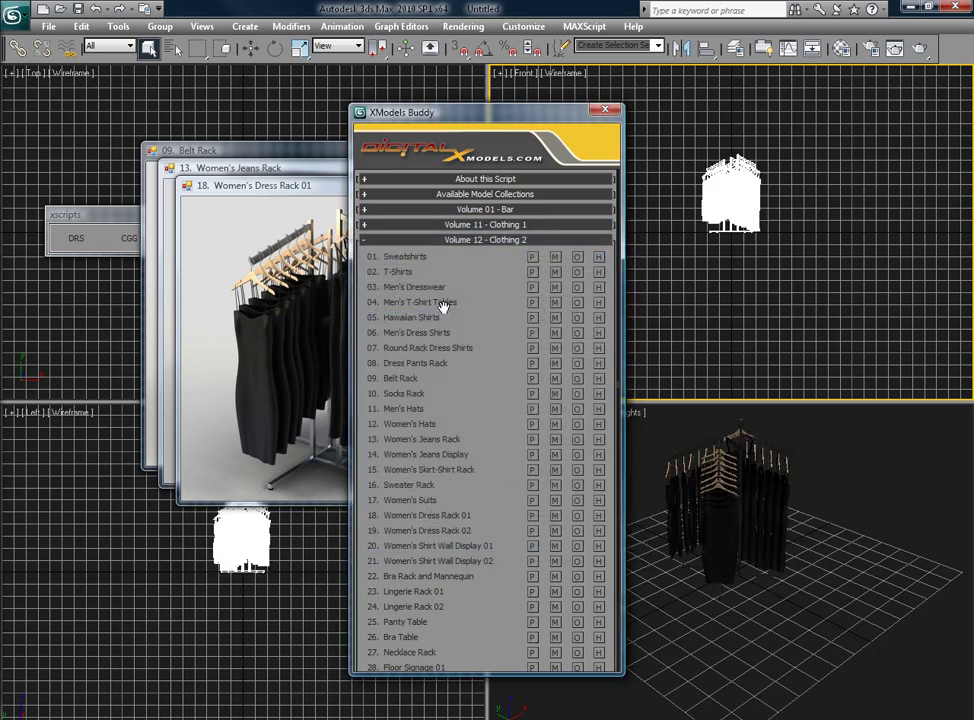
pyautogui.rightClick(800, 483)
pyautogui.press('F3')
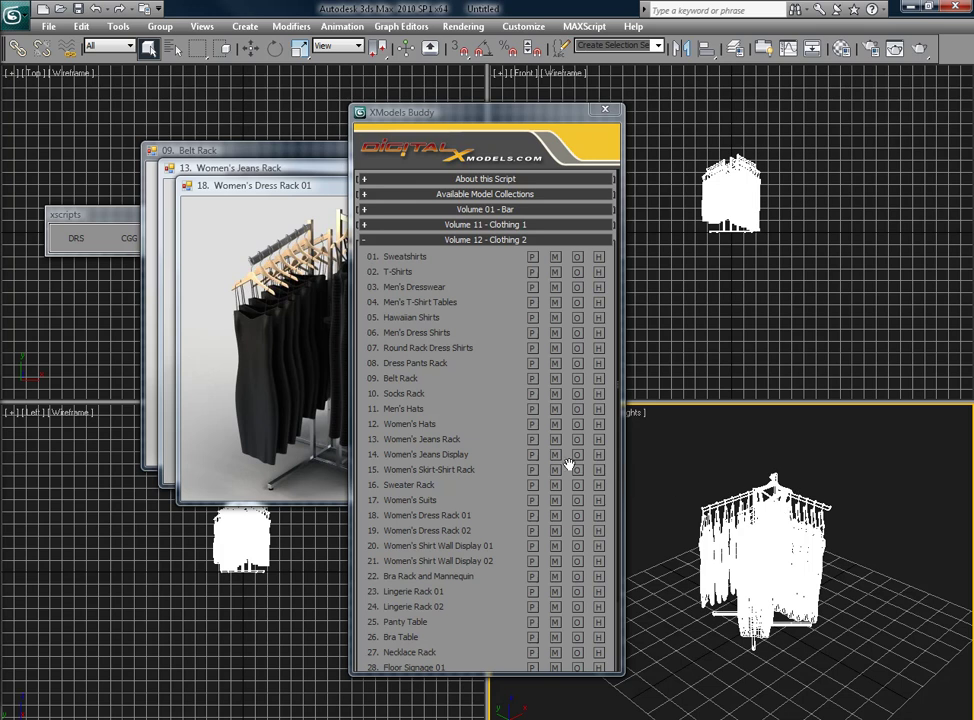
pyautogui.click(578, 409)
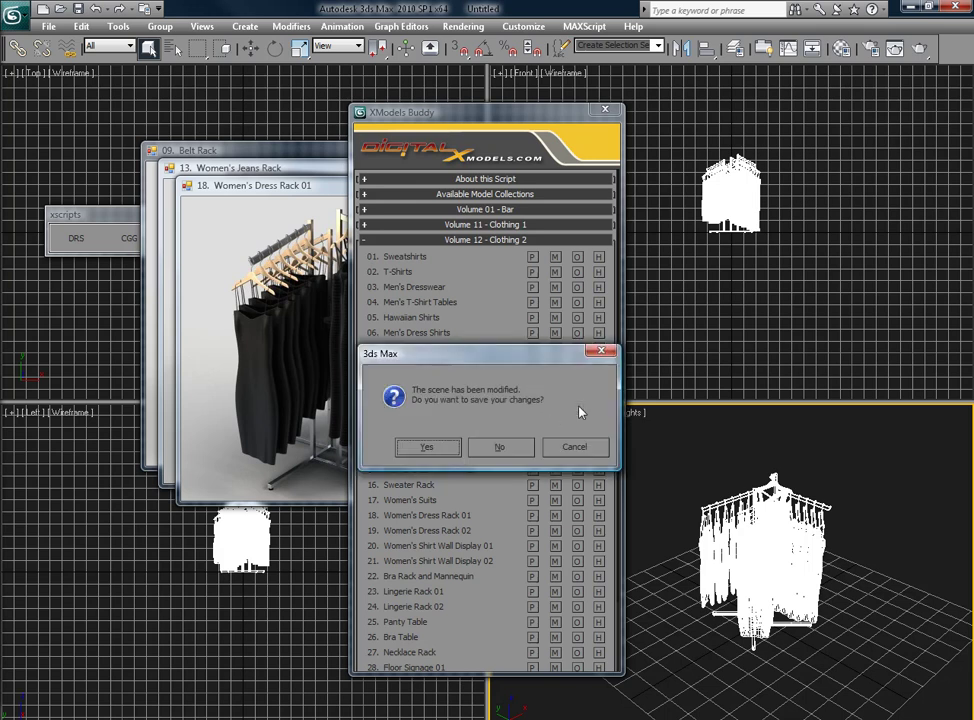
# - Discard scene changes to open X012_011.max, select the hat rack and return to four viewports
pyautogui.click(500, 450)
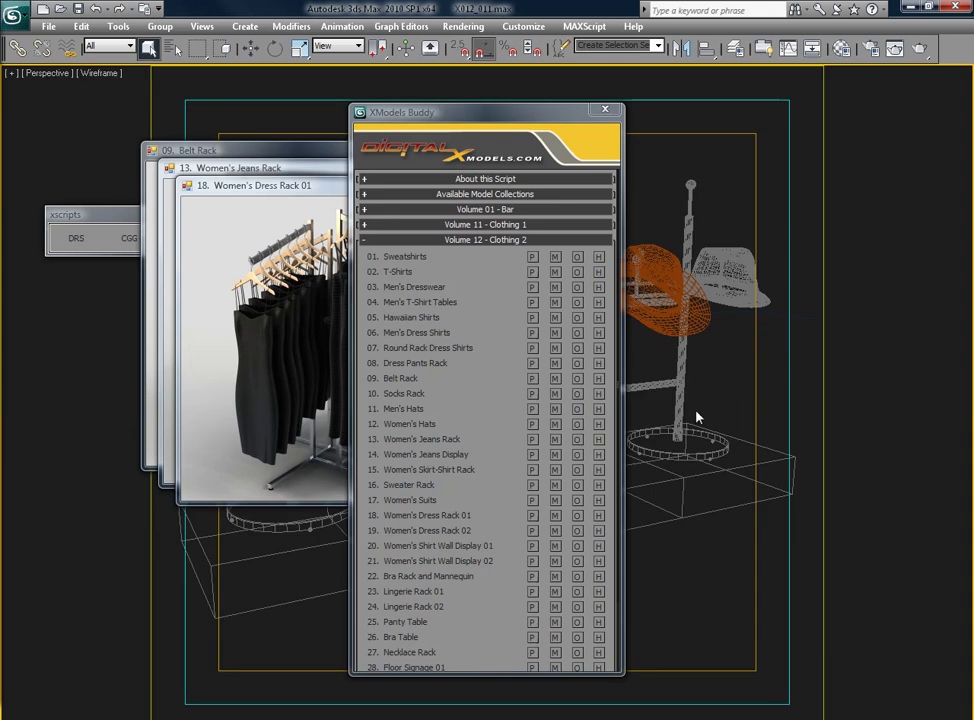
pyautogui.click(679, 311)
pyautogui.hotkey('alt', 'w')
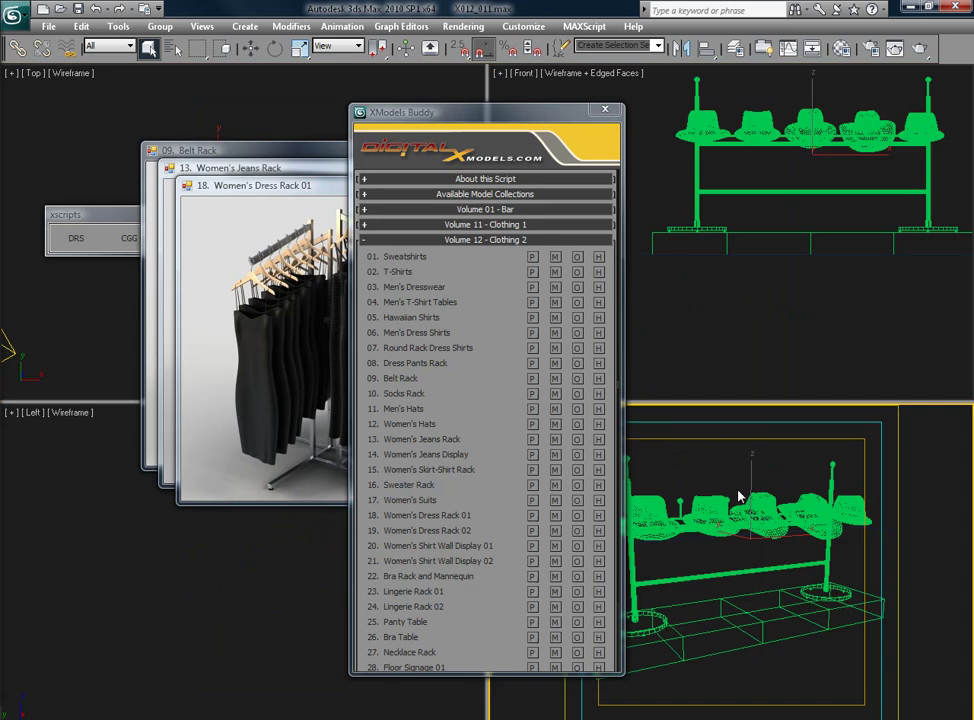
pyautogui.keyDown('alt'); pyautogui.moveTo(739, 496); pyautogui.dragTo(628, 505, button='middle'); pyautogui.keyUp('alt')
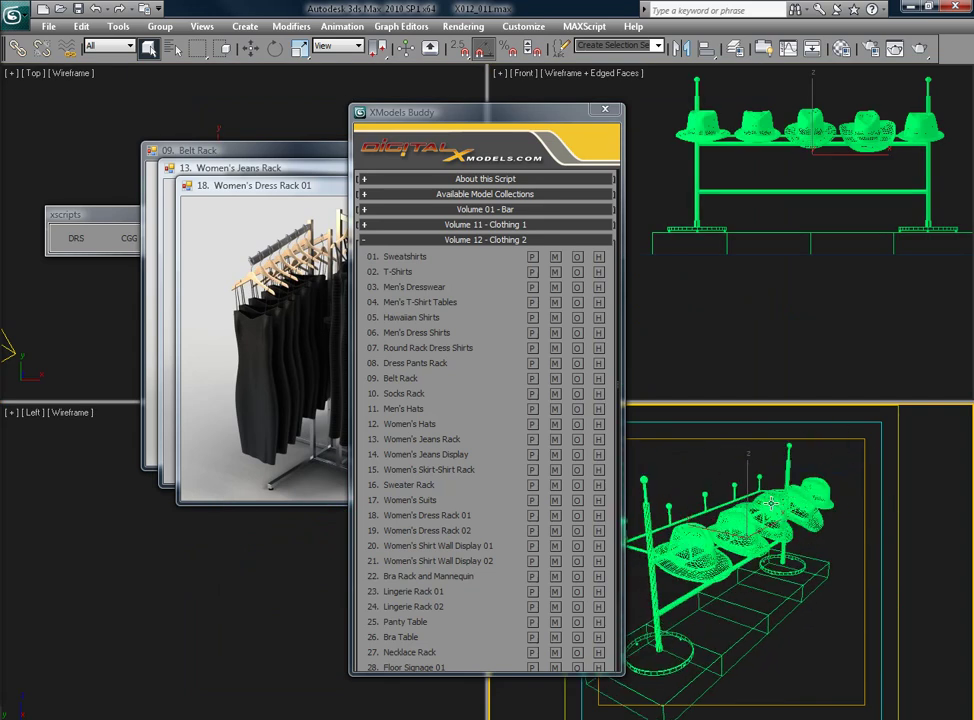
pyautogui.click(601, 486)
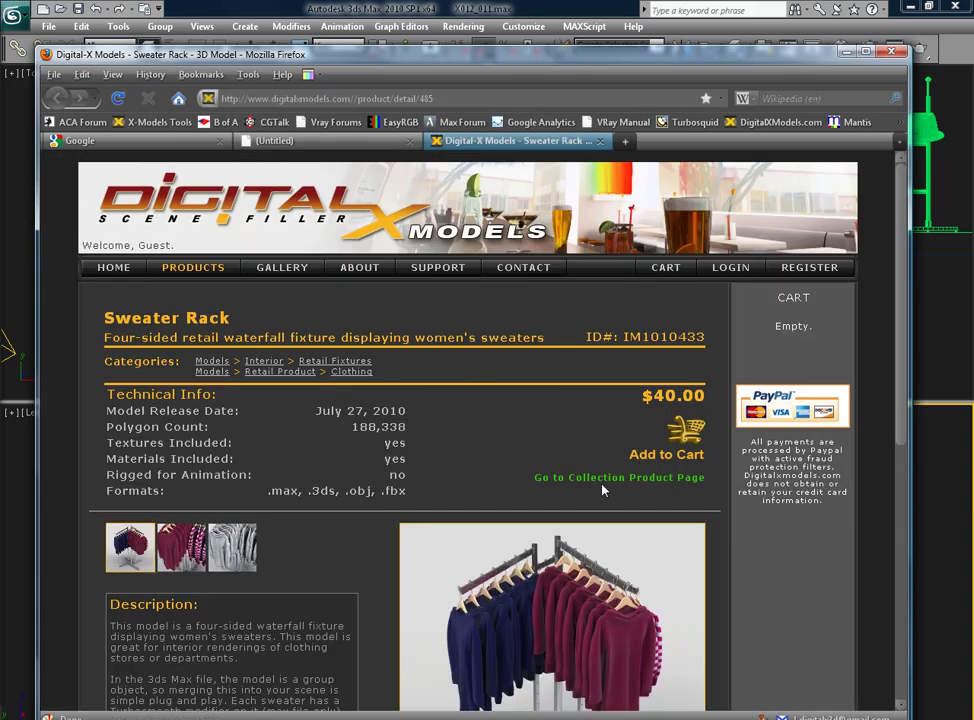
pyautogui.scroll(-3, 83, 513)
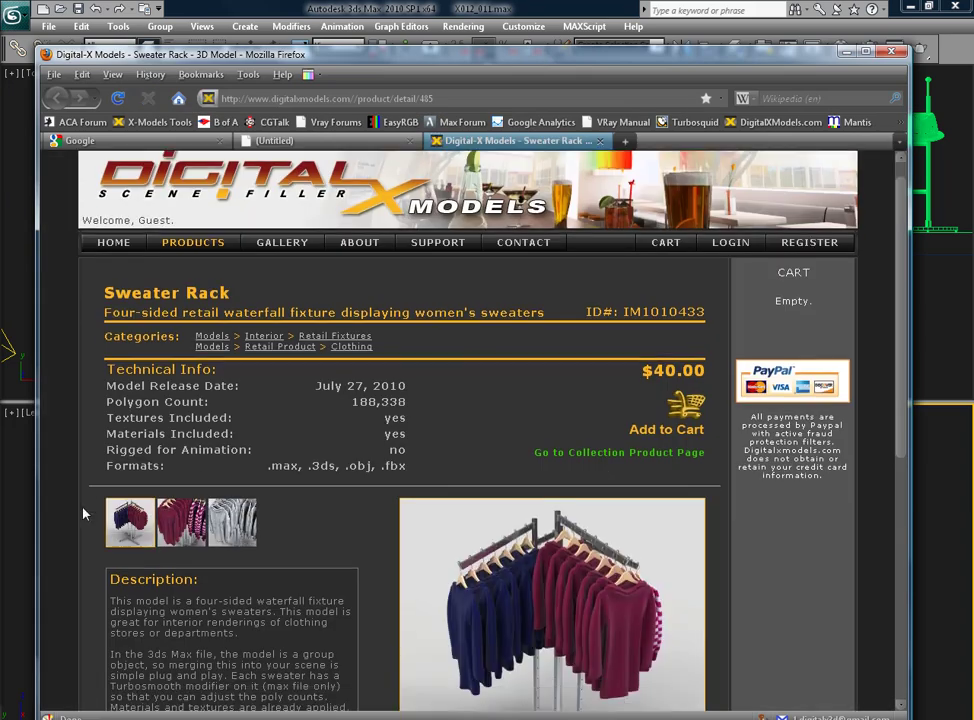
pyautogui.scroll(-3, 83, 513)
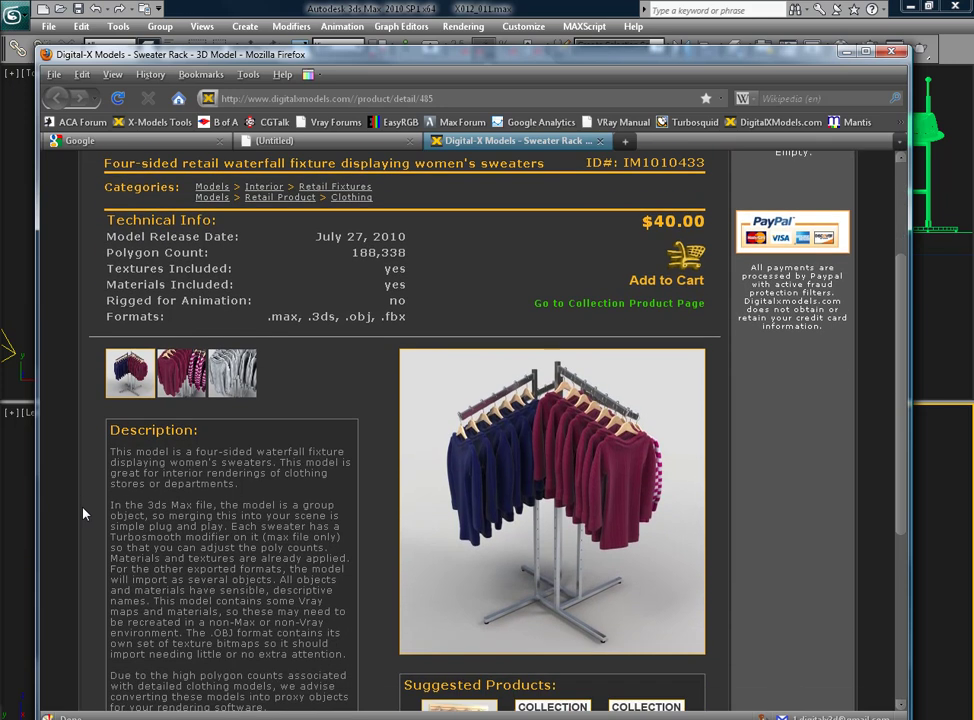
pyautogui.scroll(6, 83, 513)
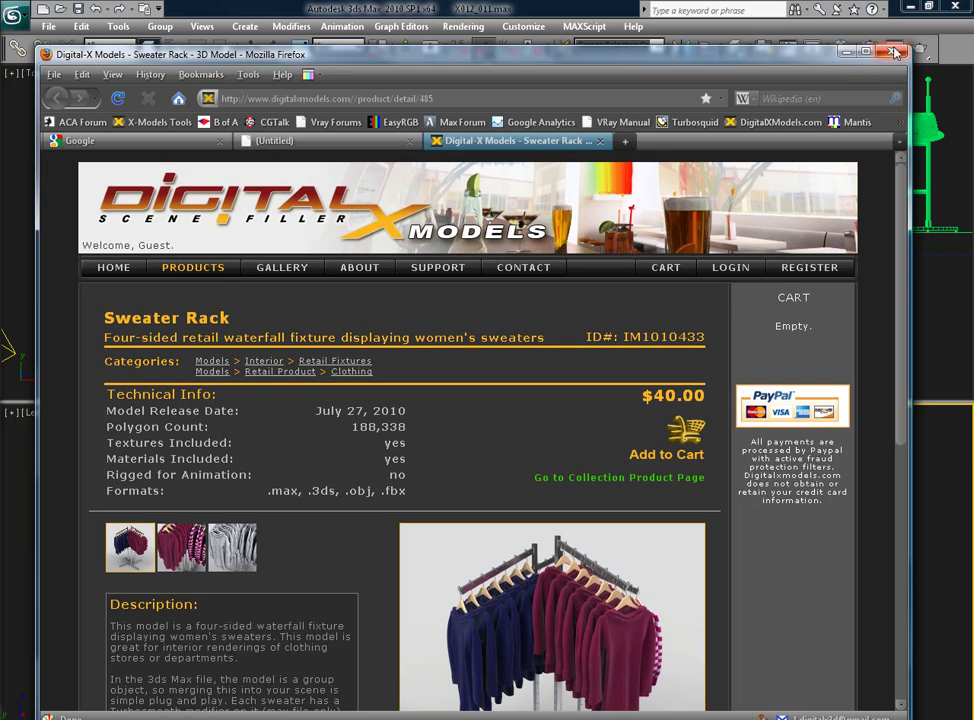
pyautogui.click(670, 40)
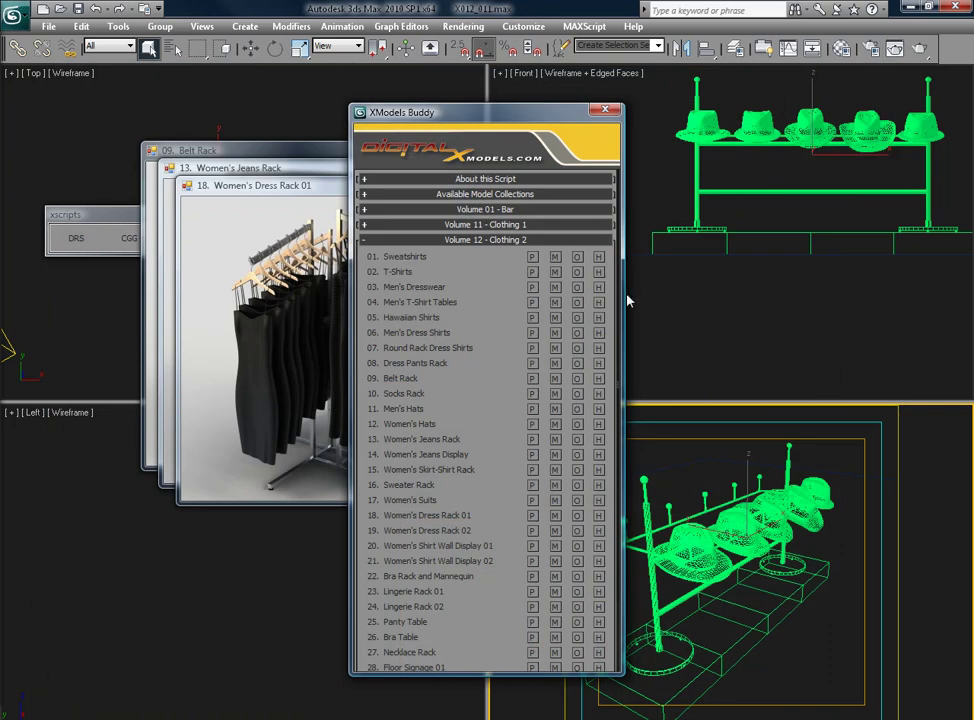
# - Switch to the Gym Equipment 2 model list and try merging Stair Master, then cancel
pyautogui.click(503, 242)
pyautogui.click(499, 256)
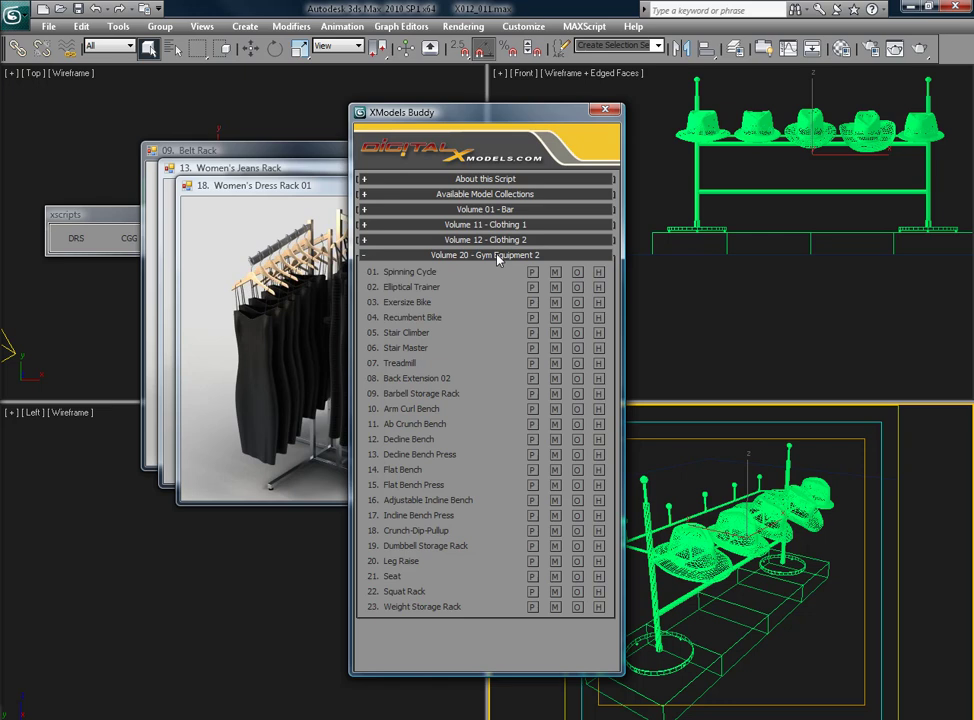
pyautogui.click(485, 196)
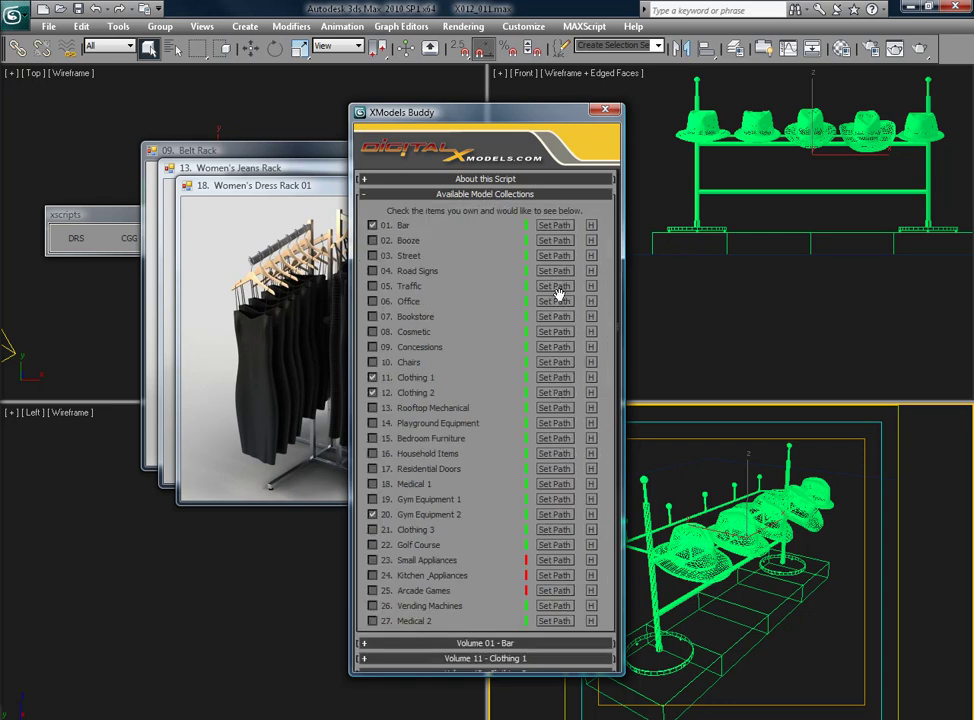
pyautogui.click(510, 197)
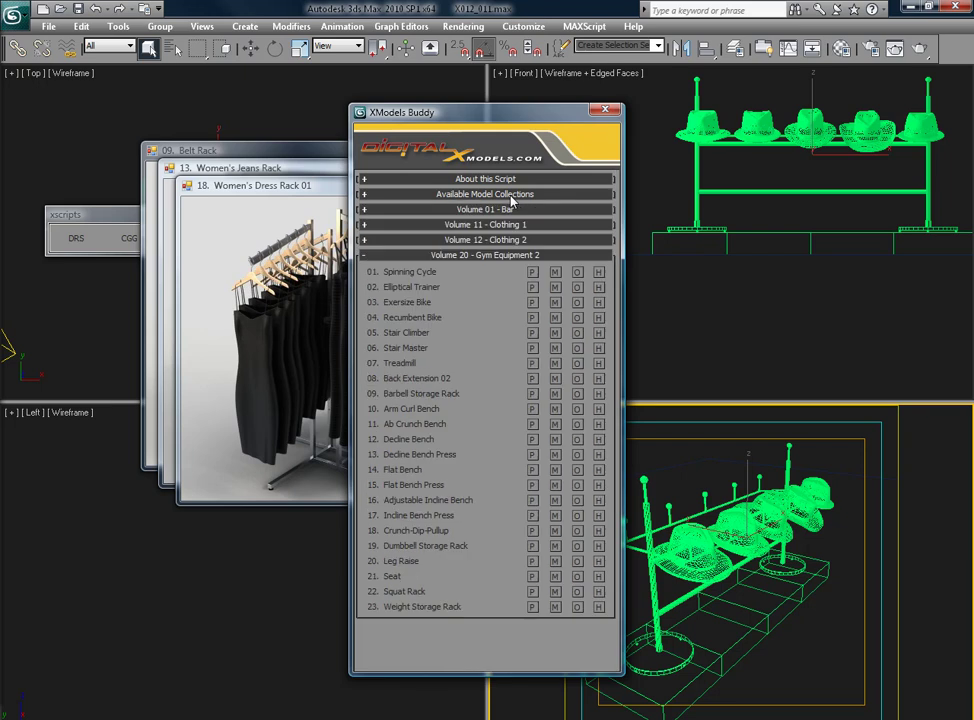
pyautogui.click(556, 352)
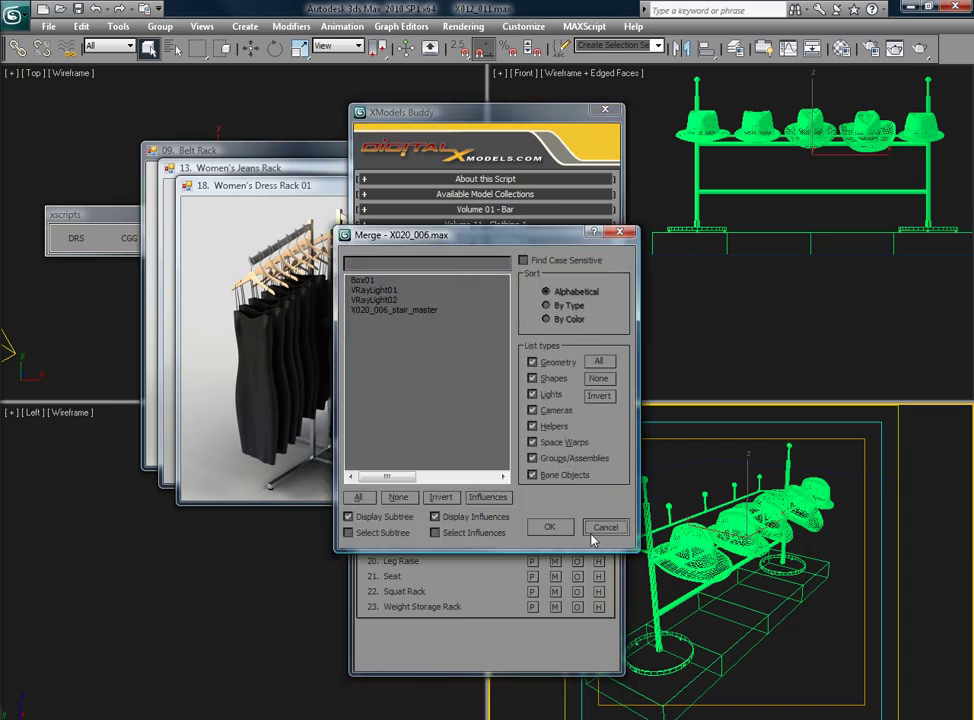
pyautogui.click(603, 527)
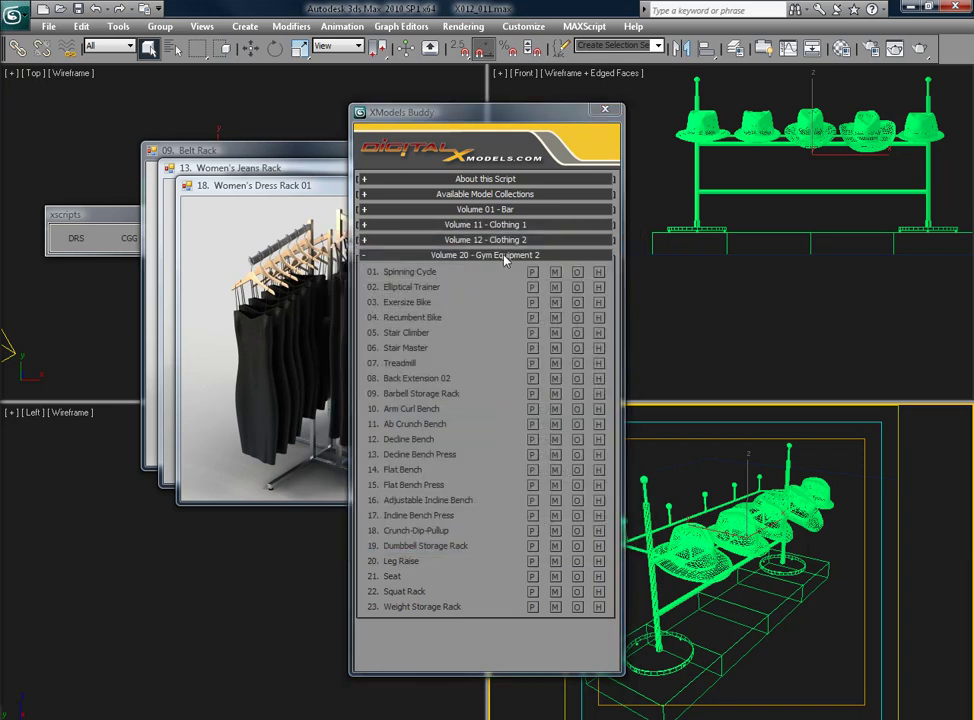
# - Mark Kitchen_Appliances as owned, open its Volume 24 list and try loading a model
pyautogui.click(505, 257)
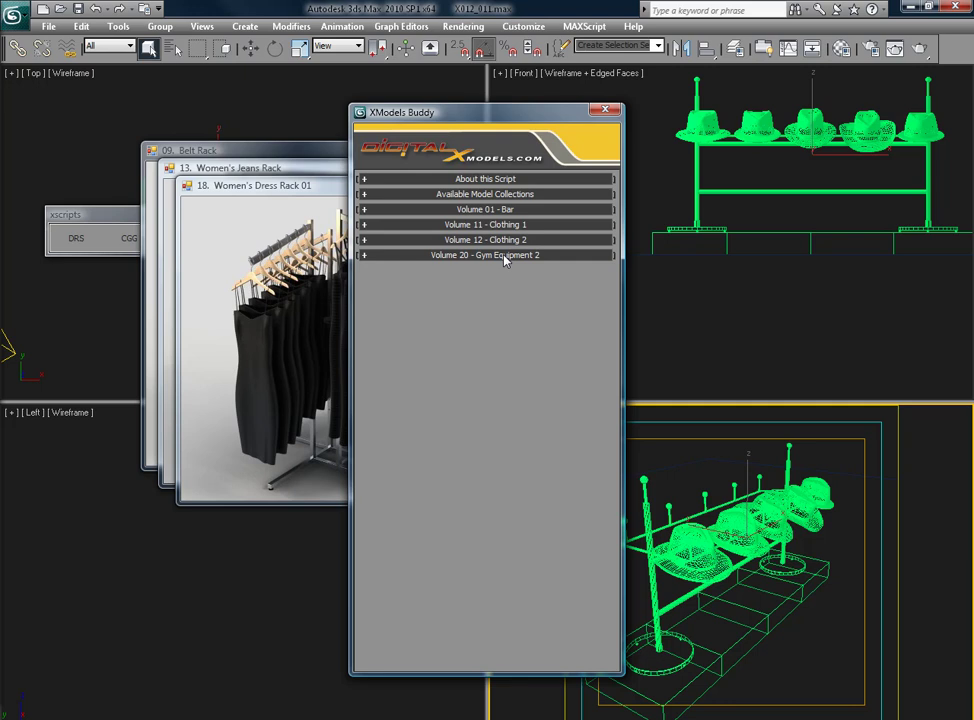
pyautogui.click(497, 194)
pyautogui.click(383, 578)
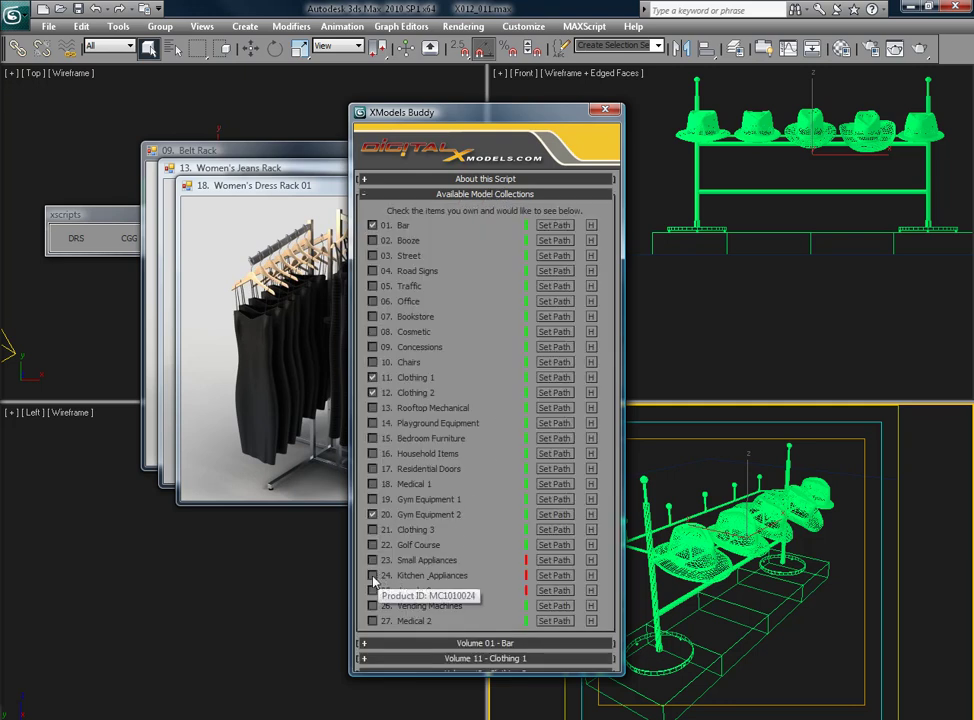
pyautogui.click(504, 194)
pyautogui.click(505, 270)
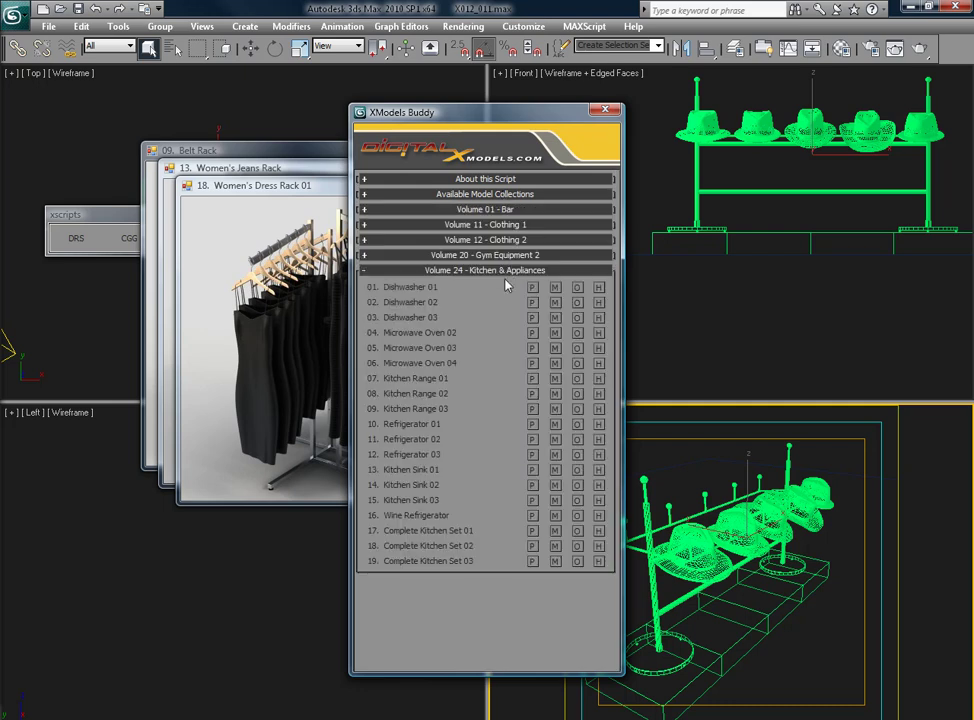
pyautogui.click(551, 394)
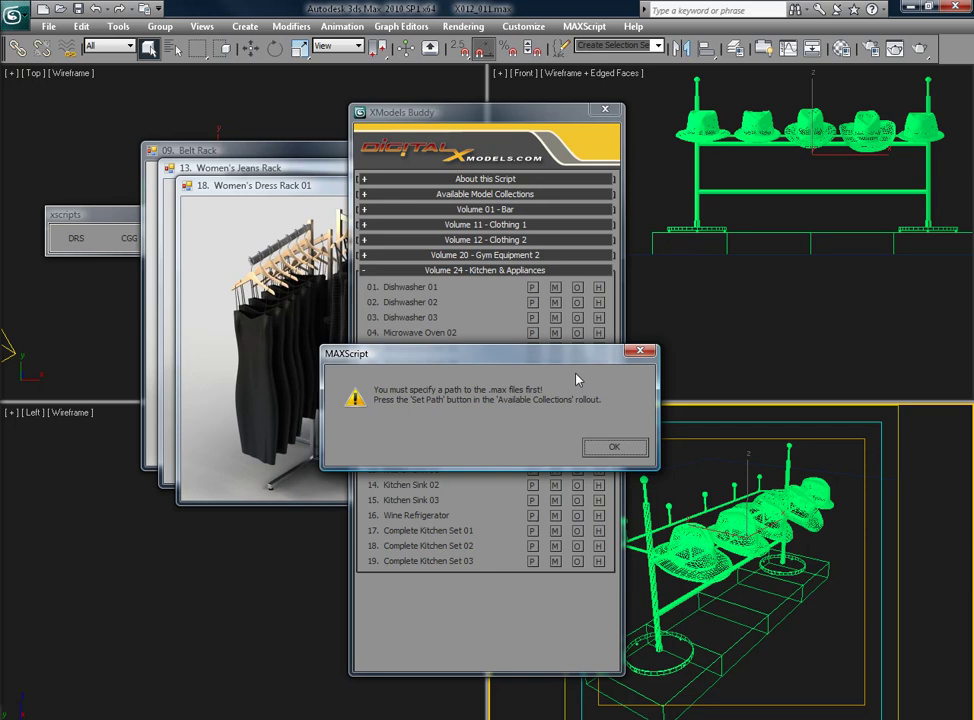
# - Dismiss the missing-path warning, cancel Set Path for Clothing 2, and preview Refrigerator 01
pyautogui.click(613, 447)
pyautogui.click(504, 194)
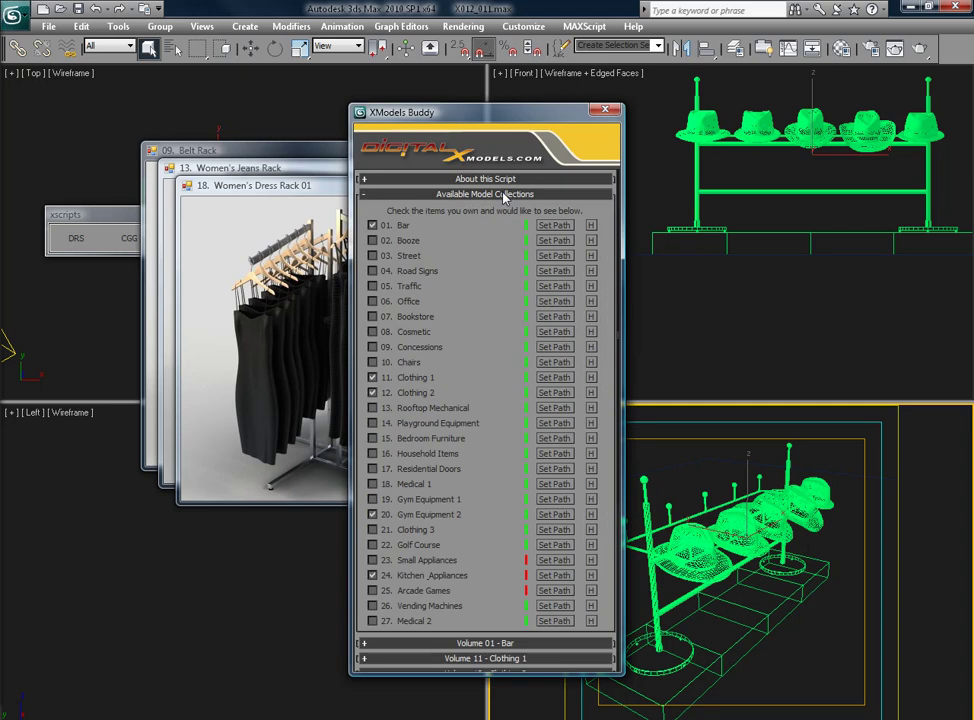
pyautogui.click(553, 393)
pyautogui.click(570, 617)
pyautogui.click(461, 196)
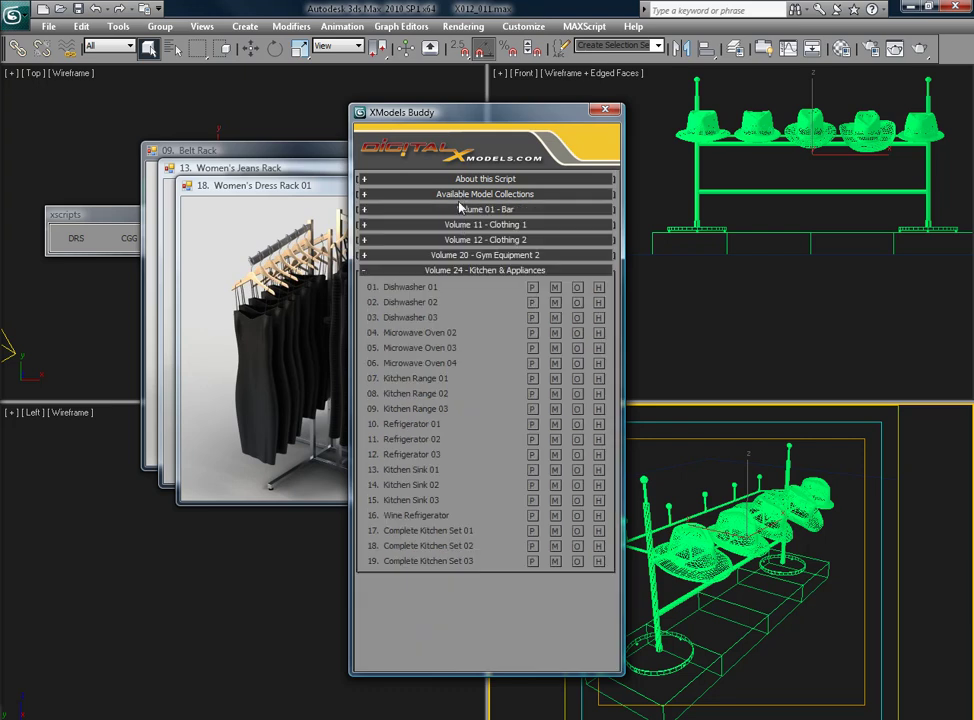
pyautogui.click(532, 425)
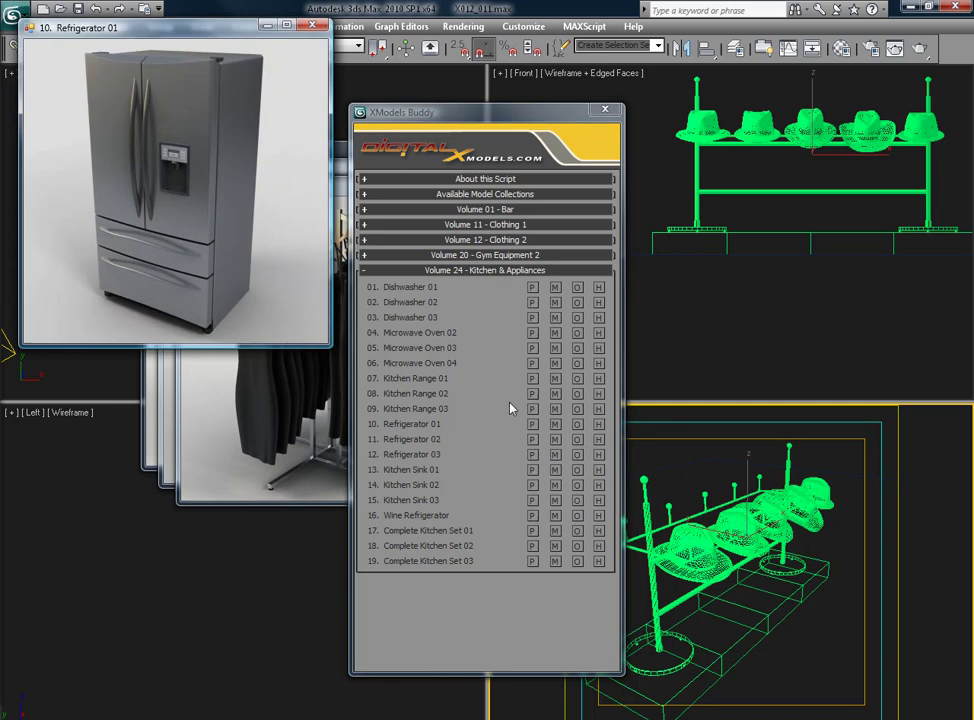